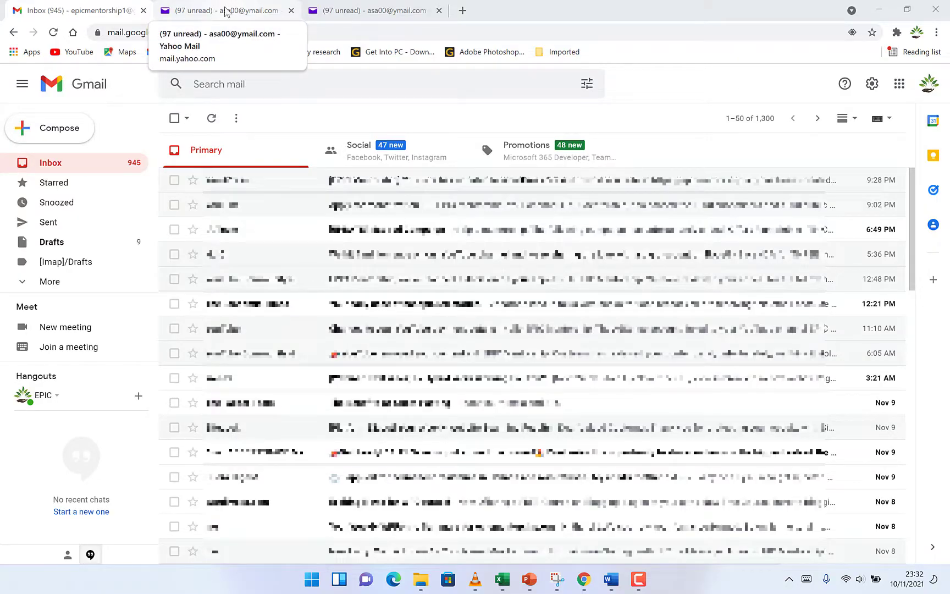
Glance at the Yahoo Mail account, then back in Gmail toggle stars on the YouTube email
{"action": "left_click", "coordinate": [225, 11]}
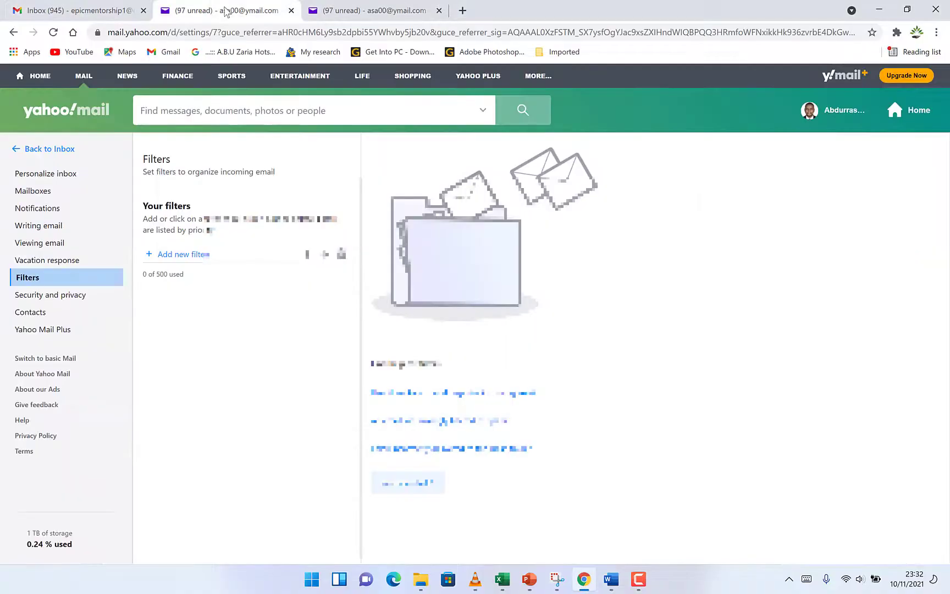
{"action": "left_click", "coordinate": [117, 5]}
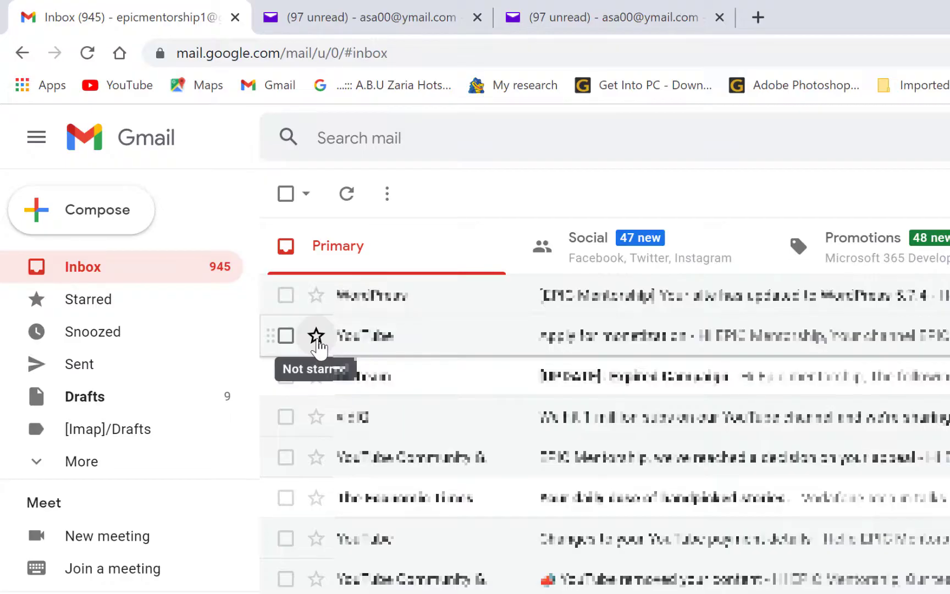
{"action": "left_click", "coordinate": [317, 340]}
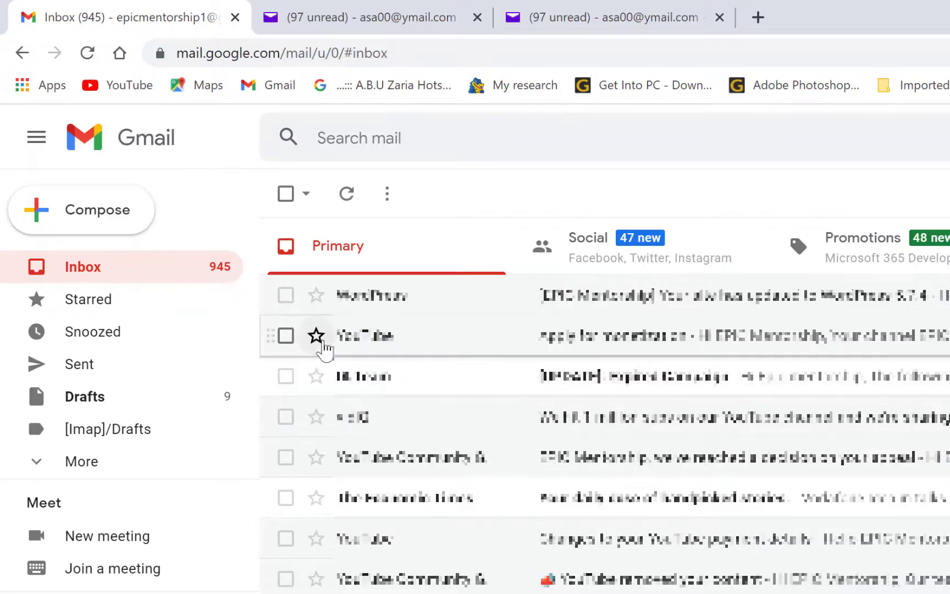
{"action": "left_click", "coordinate": [319, 341]}
{"action": "left_click", "coordinate": [317, 337]}
{"action": "left_click", "coordinate": [317, 337]}
{"action": "left_click", "coordinate": [317, 336]}
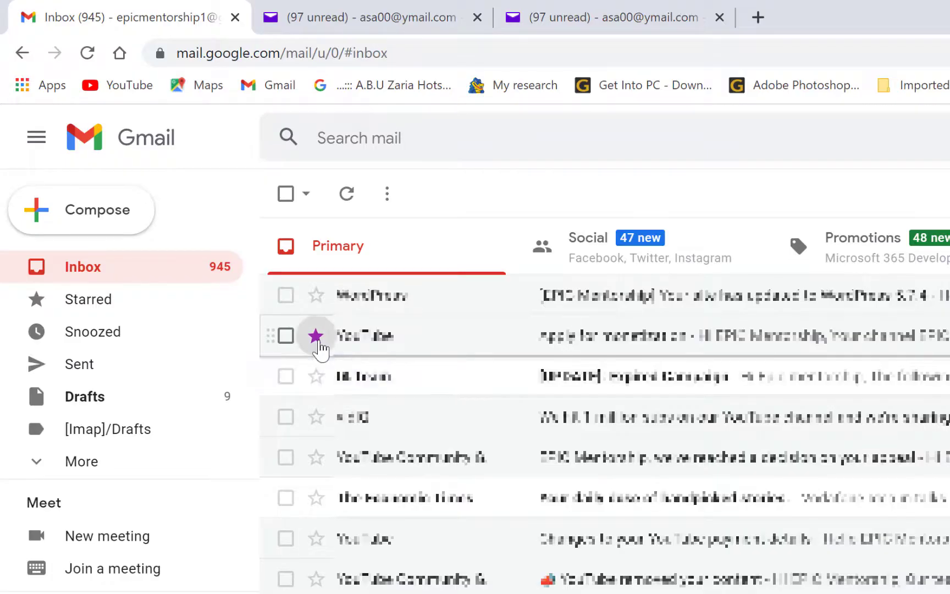
Cycle the YouTube email's star through yellow, purple and orange, leaving it purple
{"action": "left_click", "coordinate": [316, 377]}
{"action": "left_click", "coordinate": [316, 377]}
{"action": "left_click", "coordinate": [316, 377]}
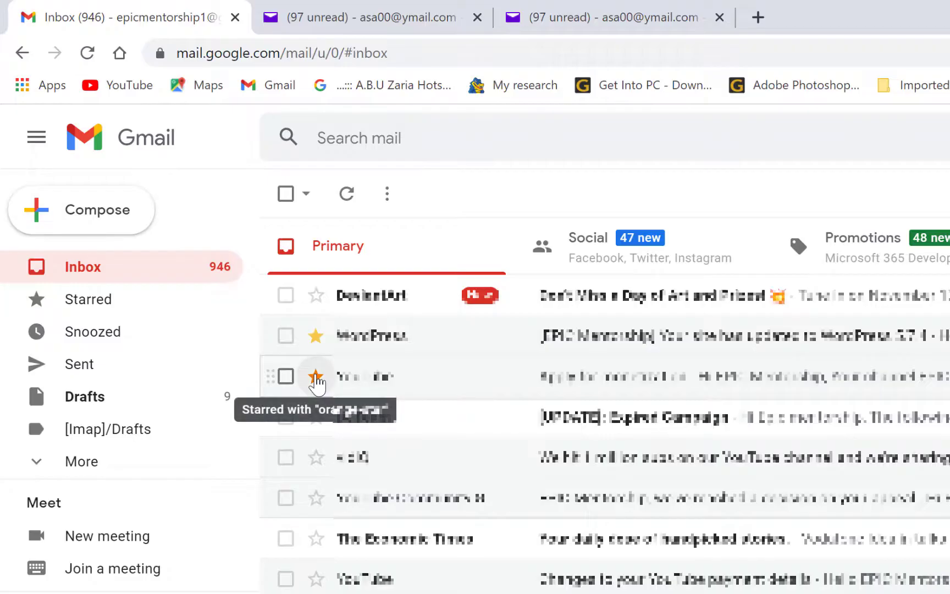
{"action": "left_click", "coordinate": [316, 377]}
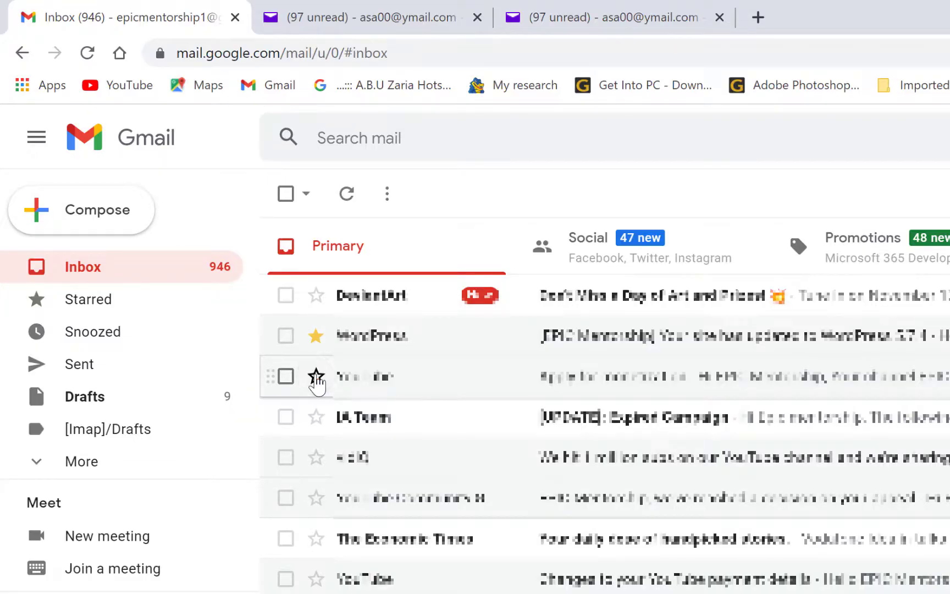
{"action": "left_click", "coordinate": [316, 377]}
{"action": "left_click", "coordinate": [316, 377]}
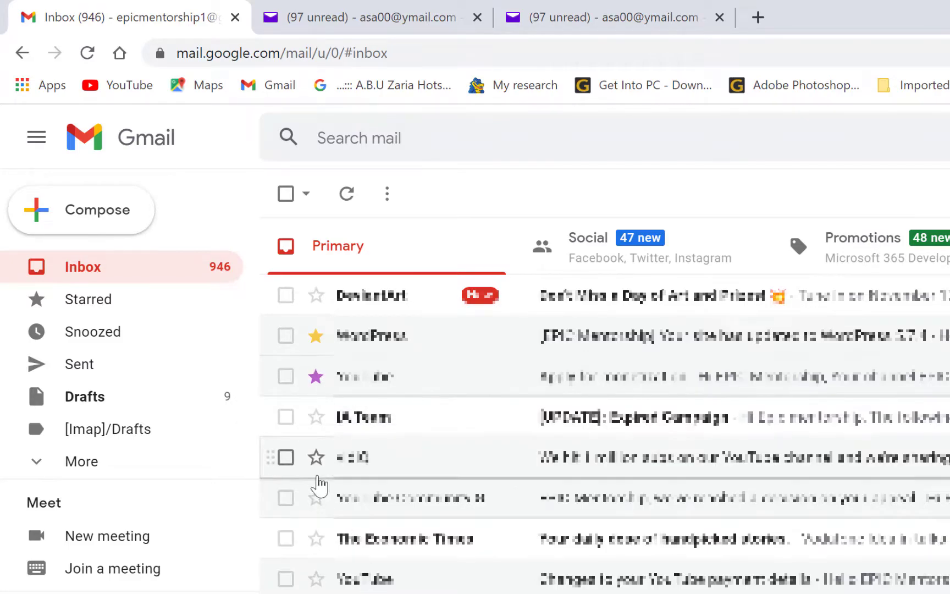
Give the fifth inbox email a yellow star and the sixth a green star
{"action": "left_click", "coordinate": [316, 456]}
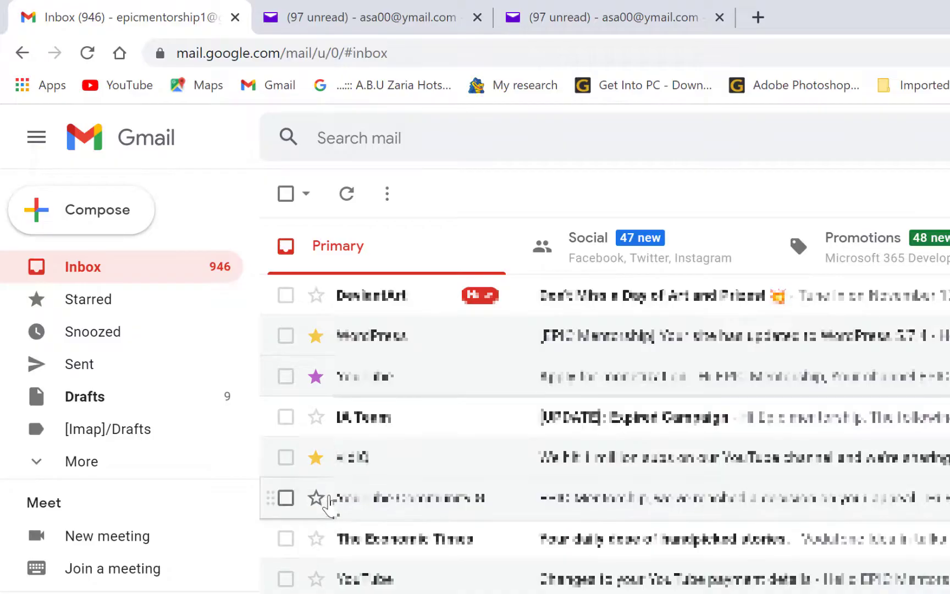
{"action": "left_click", "coordinate": [316, 498]}
{"action": "left_click", "coordinate": [316, 498]}
{"action": "left_click", "coordinate": [317, 499]}
{"action": "left_click", "coordinate": [316, 498]}
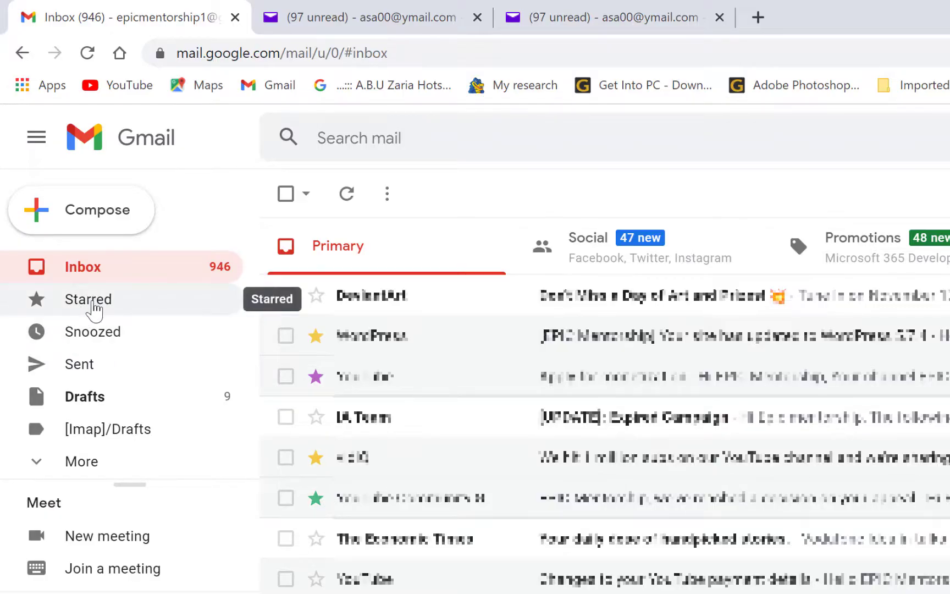
{"action": "left_click", "coordinate": [93, 305]}
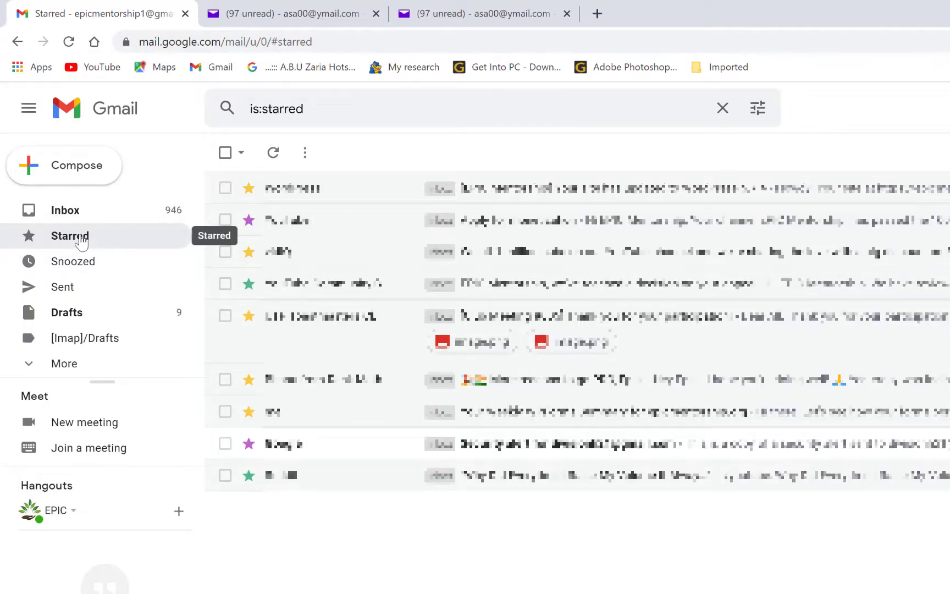
{"action": "left_click", "coordinate": [84, 216]}
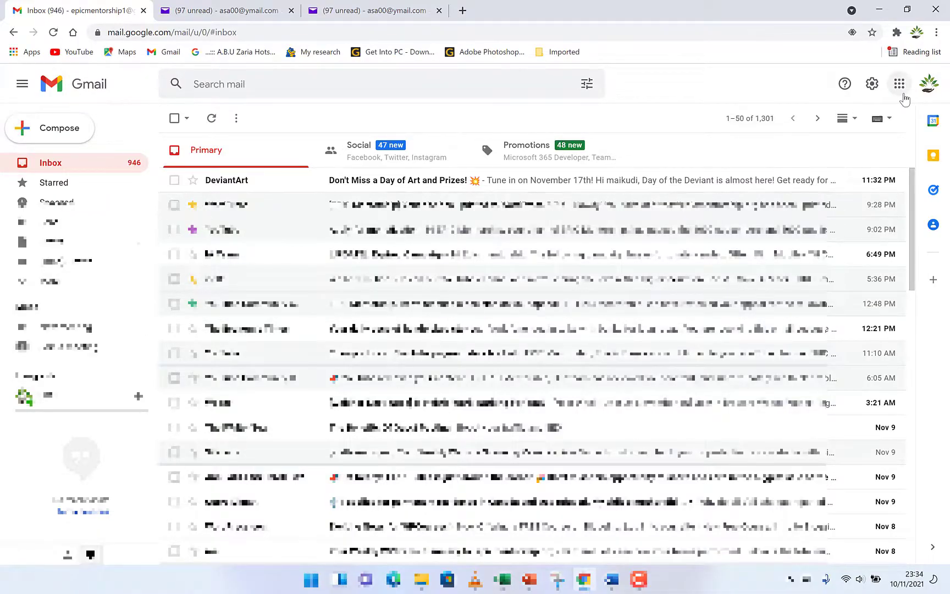
Open See all settings from the gear and scroll the General tab to Stars
{"action": "left_click", "coordinate": [870, 87]}
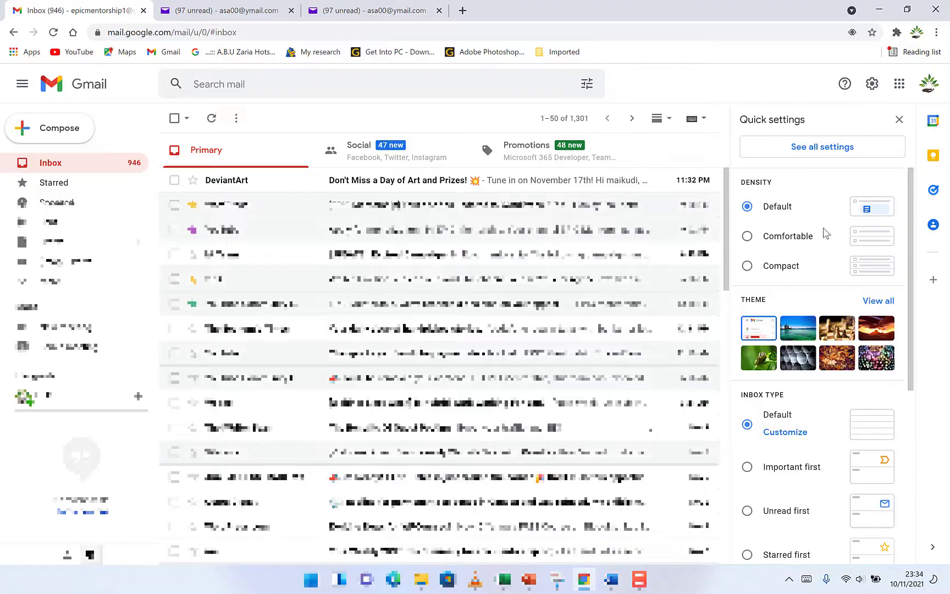
{"action": "left_click", "coordinate": [819, 147]}
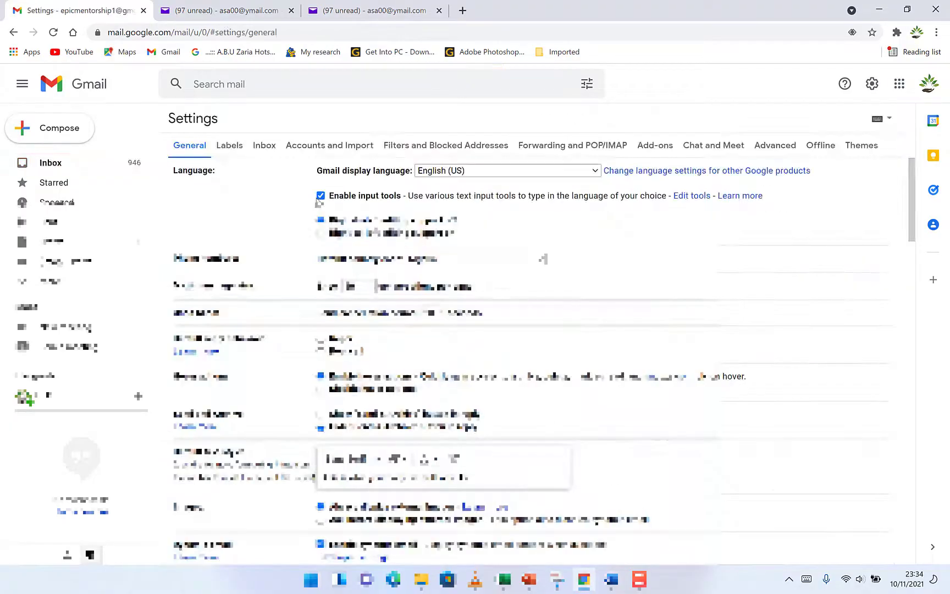
{"action": "scroll", "coordinate": [308, 352], "scroll_direction": "down", "scroll_amount": 5}
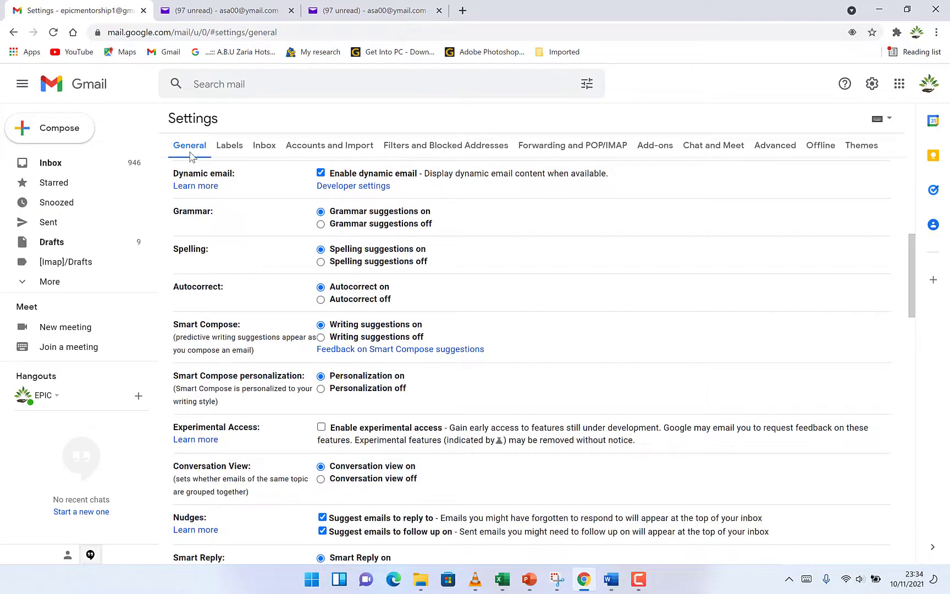
{"action": "scroll", "coordinate": [214, 218], "scroll_direction": "down", "scroll_amount": 10}
{"action": "scroll", "coordinate": [367, 273], "scroll_direction": "up", "scroll_amount": 2}
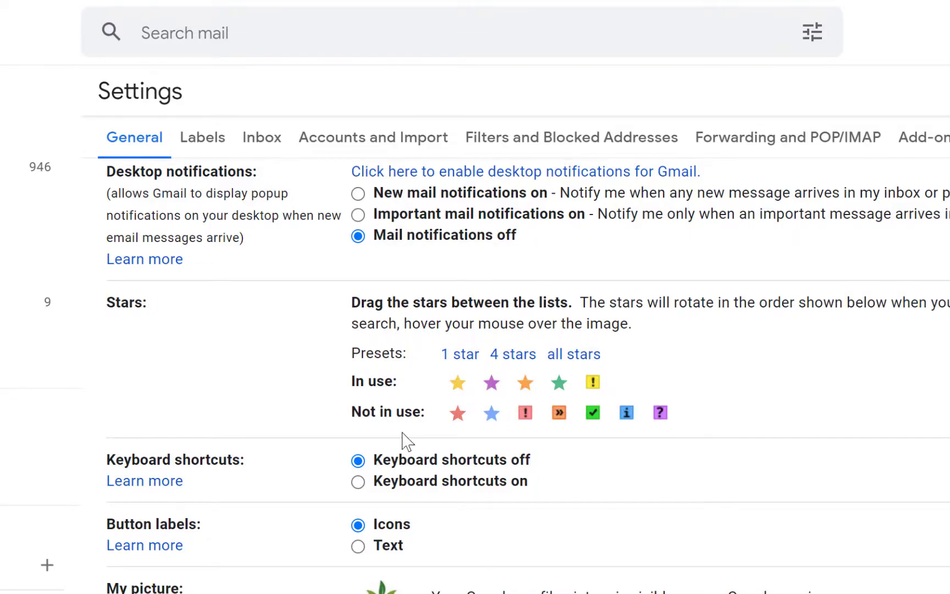
Drag the purple question mark and red exclamation into In use, and the yellow star to Not in use
{"action": "left_click_drag", "start_coordinate": [661, 416], "coordinate": [661, 381]}
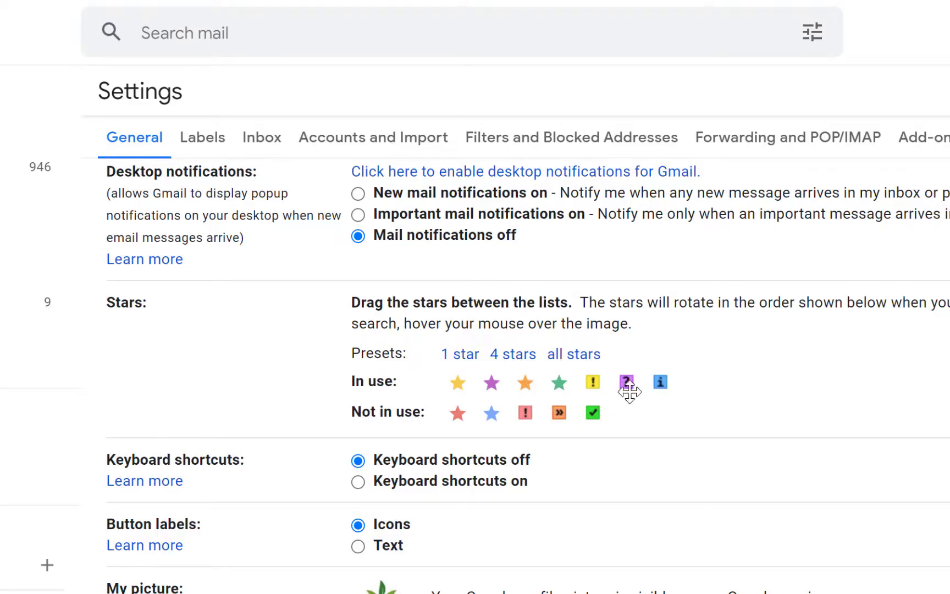
{"action": "left_click_drag", "start_coordinate": [525, 411], "coordinate": [695, 381]}
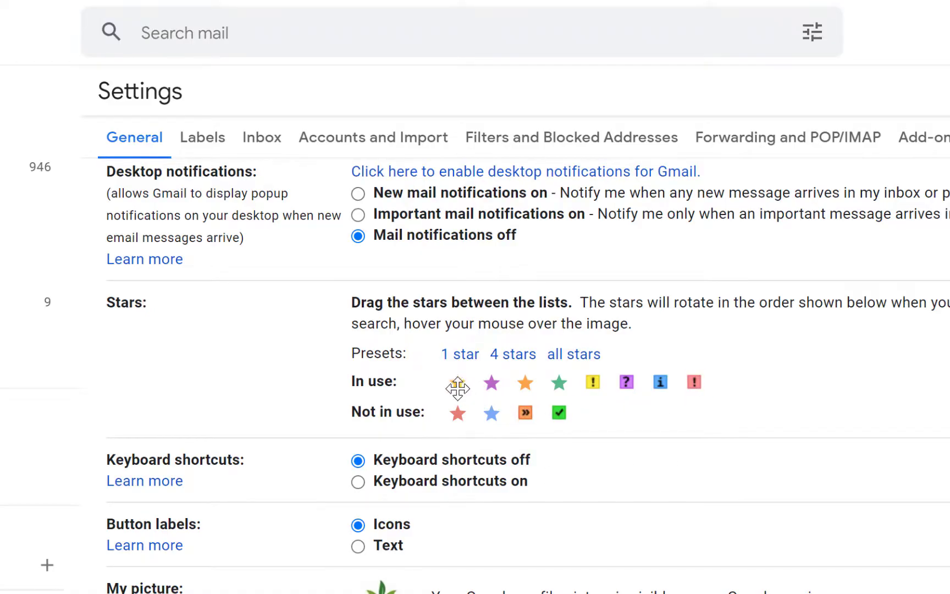
{"action": "left_click_drag", "start_coordinate": [459, 383], "coordinate": [599, 409]}
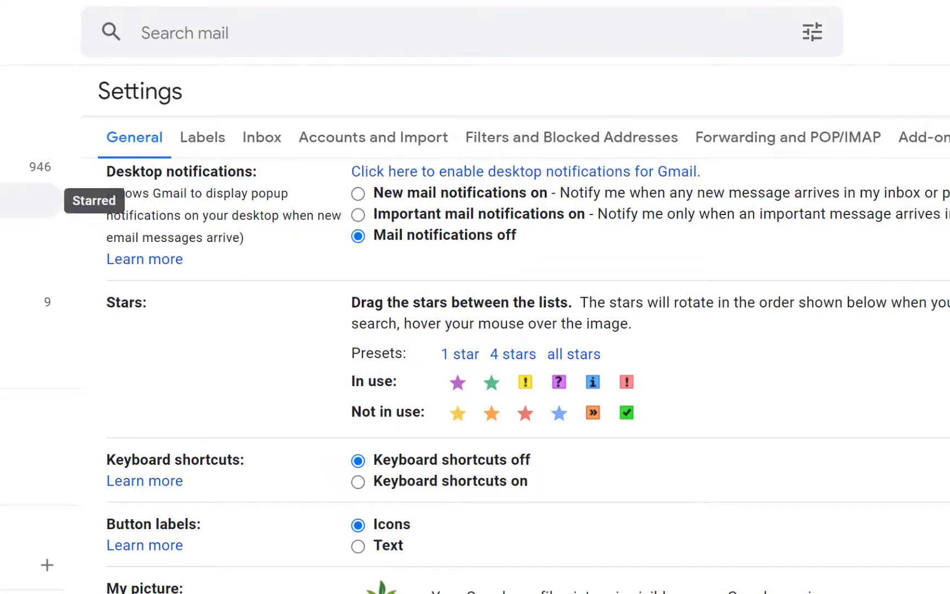
Go to Starred, discarding the unsaved star settings with OK
{"action": "left_click", "coordinate": [33, 200]}
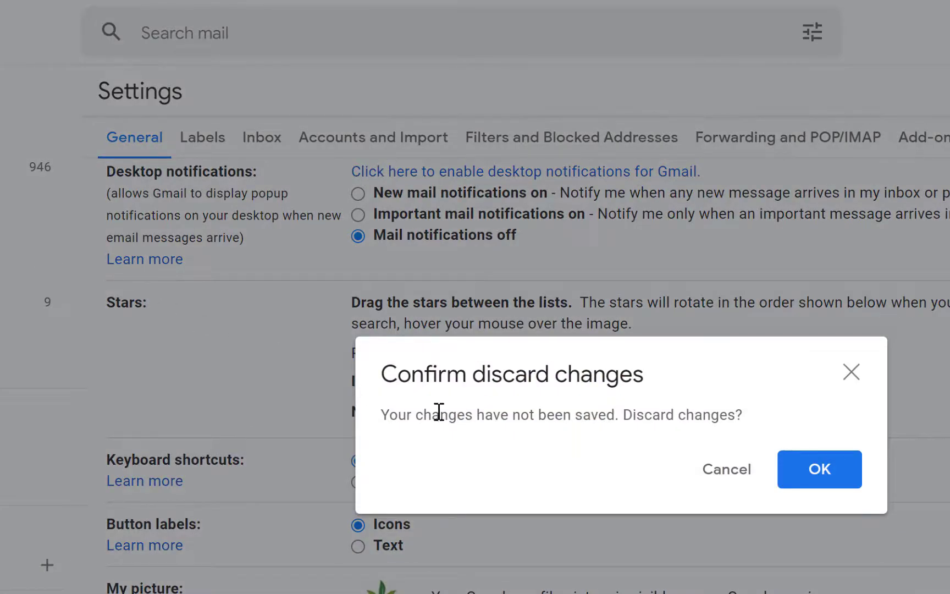
{"action": "left_click", "coordinate": [804, 477]}
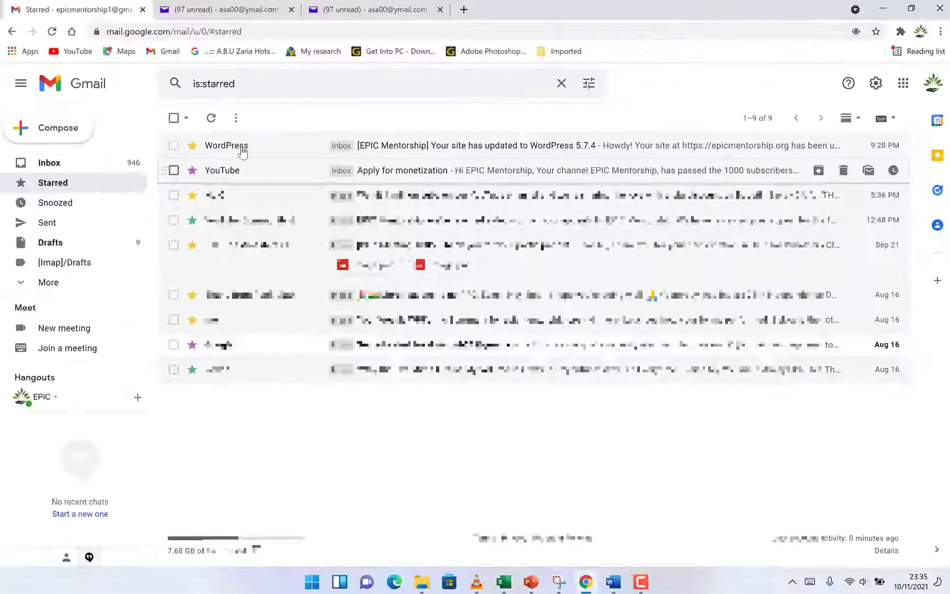